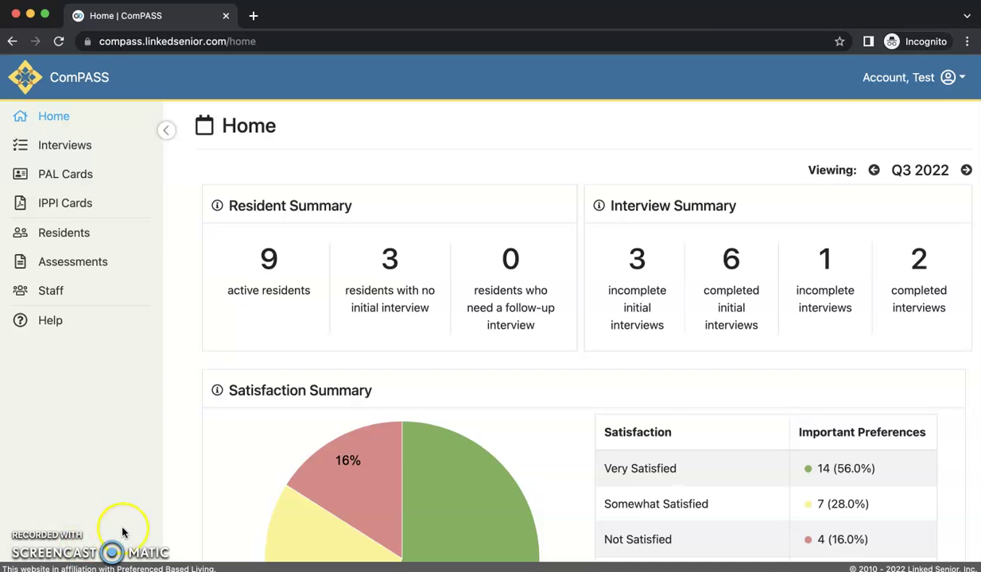
# Review the Q3 2022 home dashboard, from the satisfaction summary through the importance and satisfaction results for each preference question
pyautogui.scroll(-5, 558, 438)
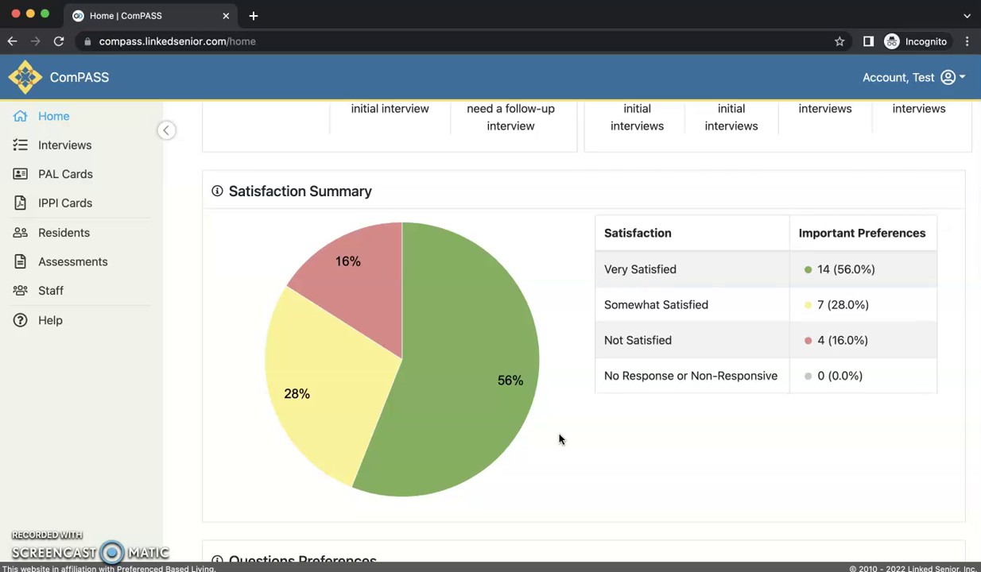
pyautogui.scroll(-8, 559, 439)
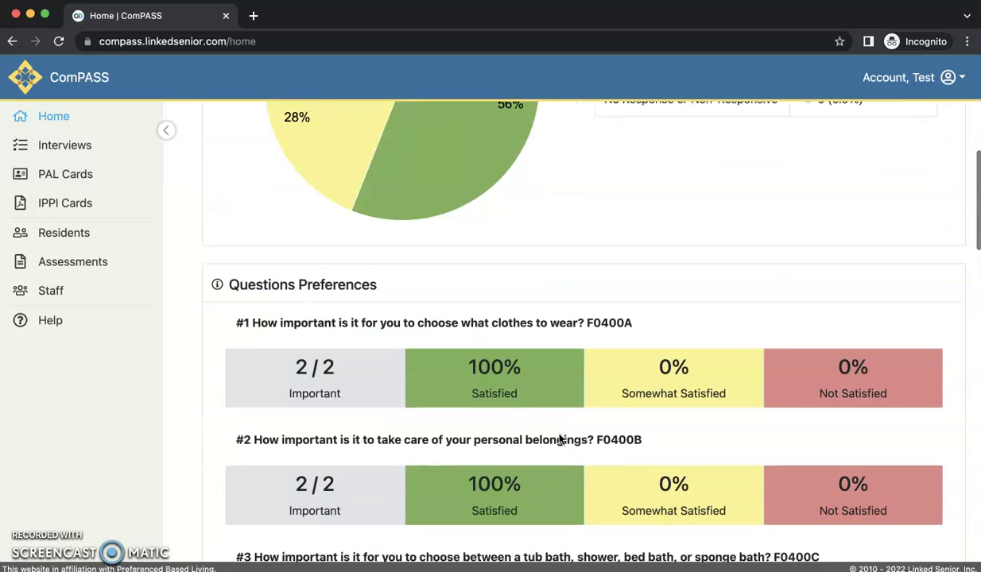
pyautogui.scroll(-2, 559, 439)
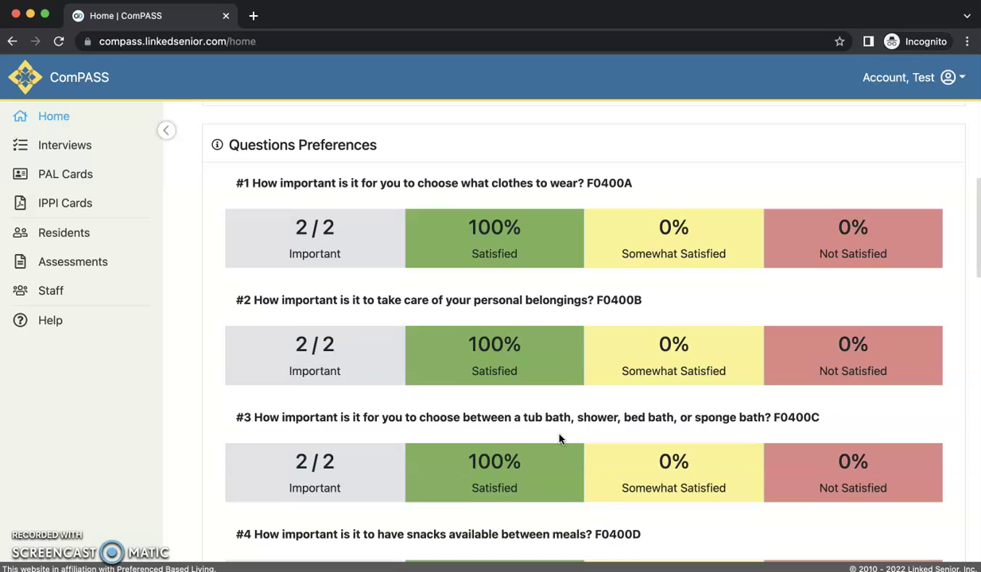
pyautogui.scroll(-4, 558, 439)
pyautogui.scroll(-20, 559, 439)
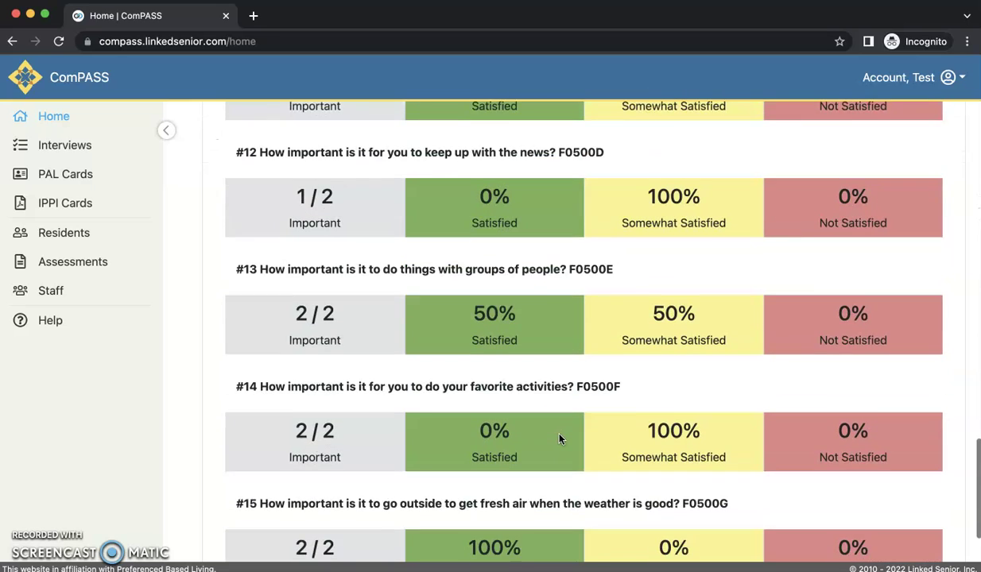
pyautogui.scroll(20, 559, 439)
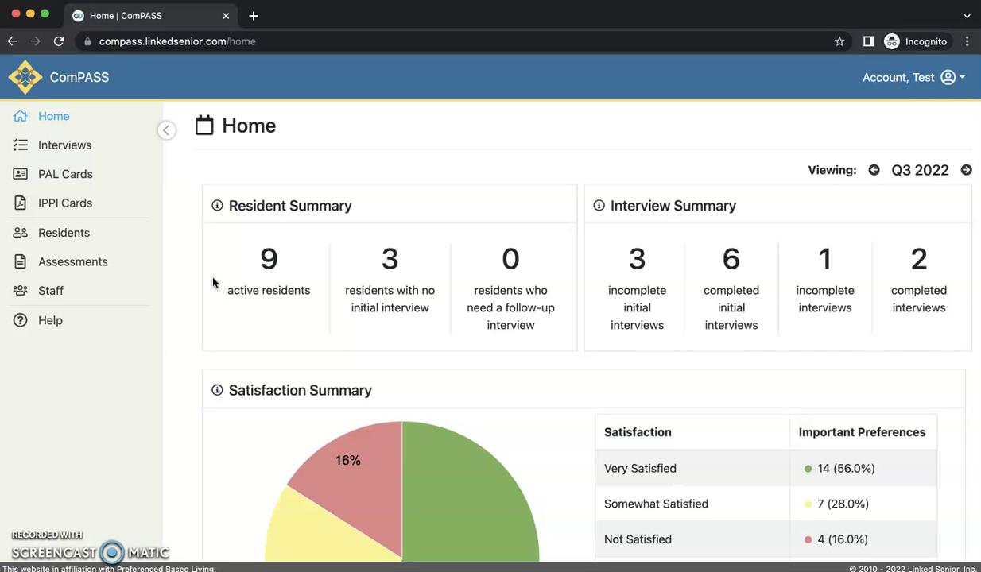
# Open the details of the resident in Wing A, Room 1, and review the satisfaction chart and care recommendations
pyautogui.click(63, 233)
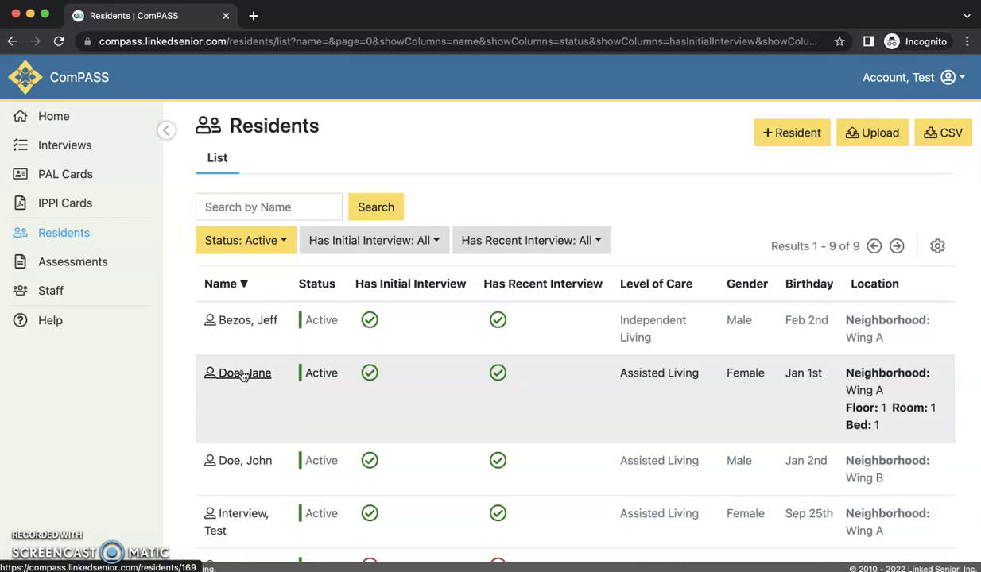
pyautogui.click(244, 374)
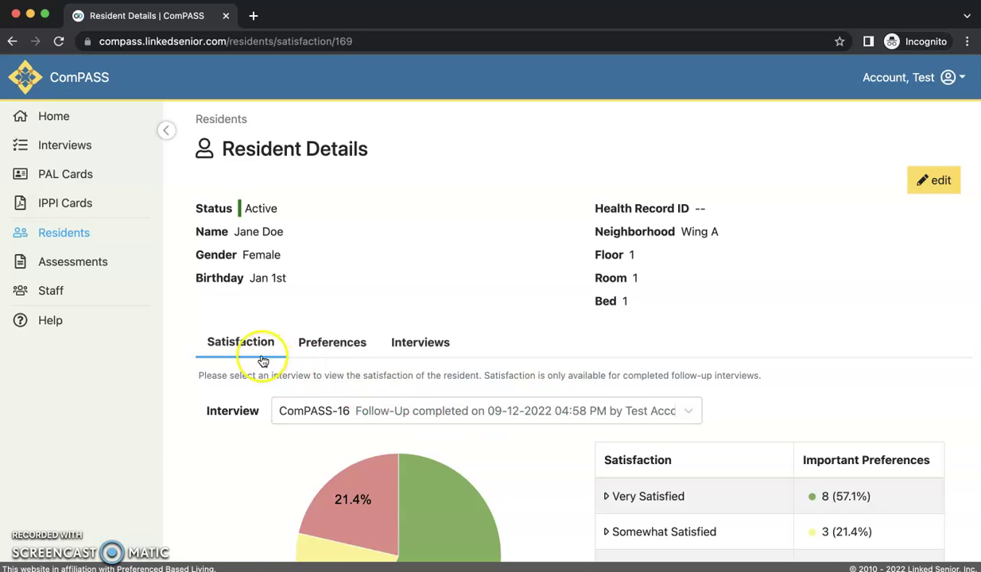
pyautogui.click(238, 350)
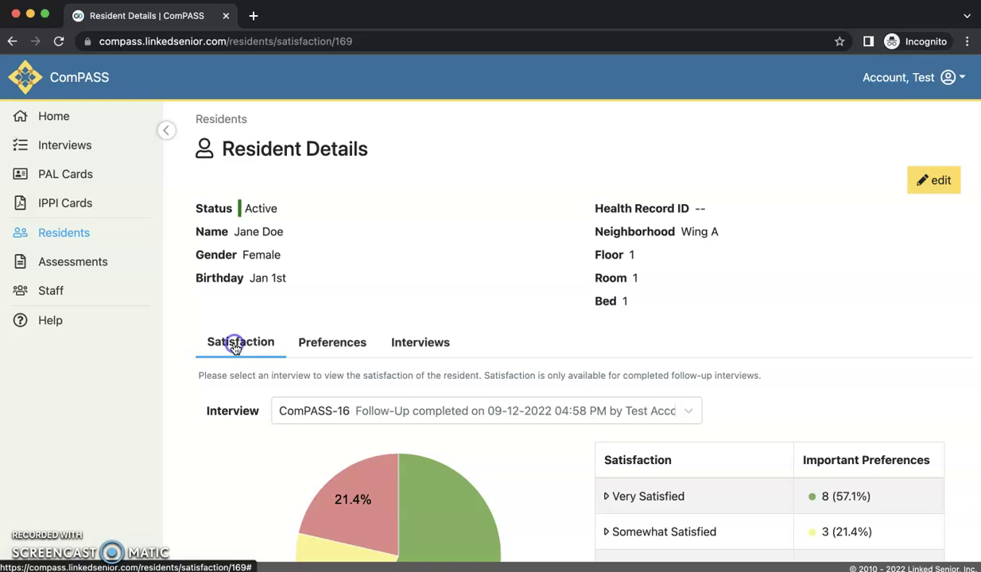
pyautogui.scroll(-1, 424, 368)
pyautogui.scroll(-5, 423, 368)
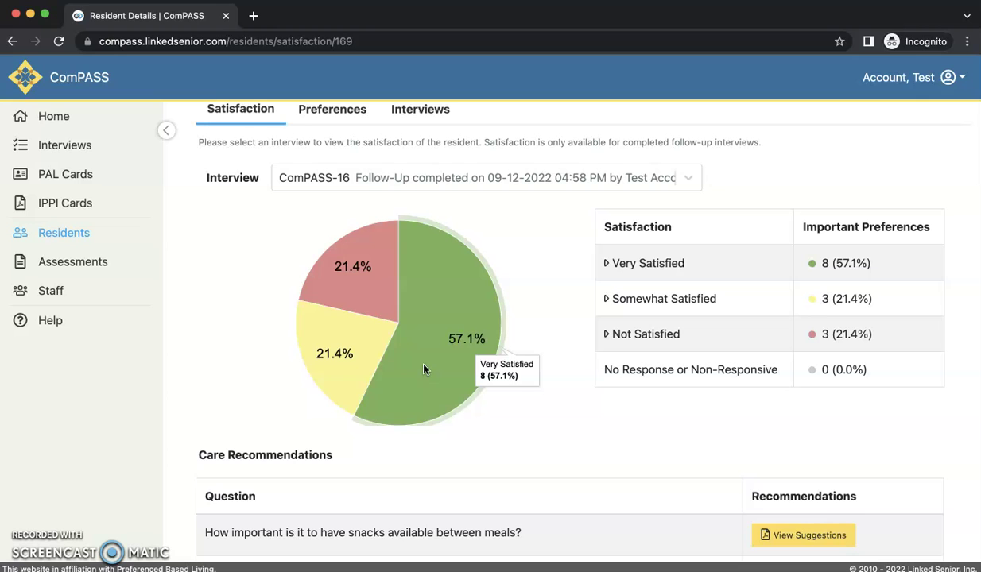
pyautogui.scroll(-3, 424, 368)
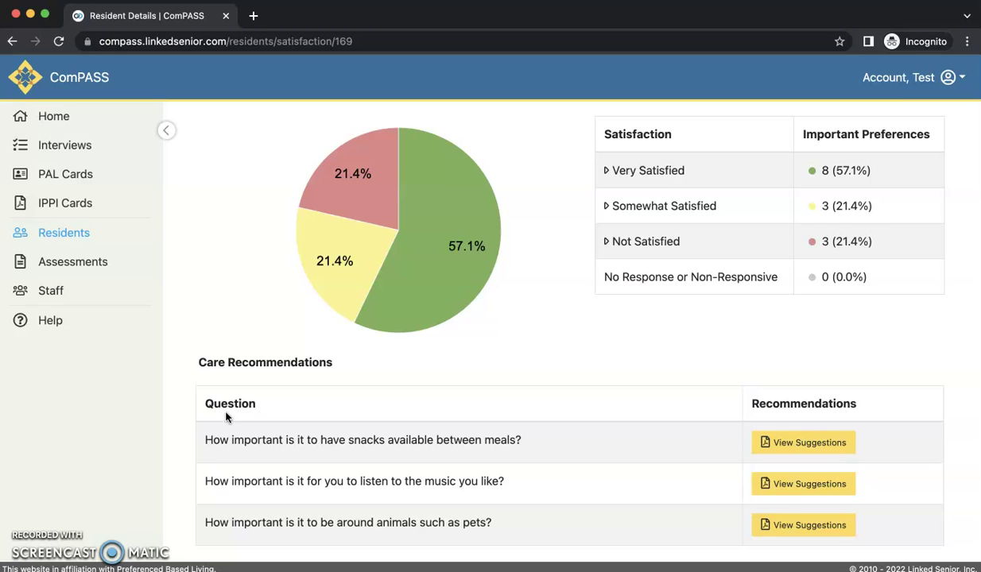
# View the suggestions for the snacks-between-meals question, open the Snack Time card's PDF, and return to the IPPI Cards page
pyautogui.click(786, 442)
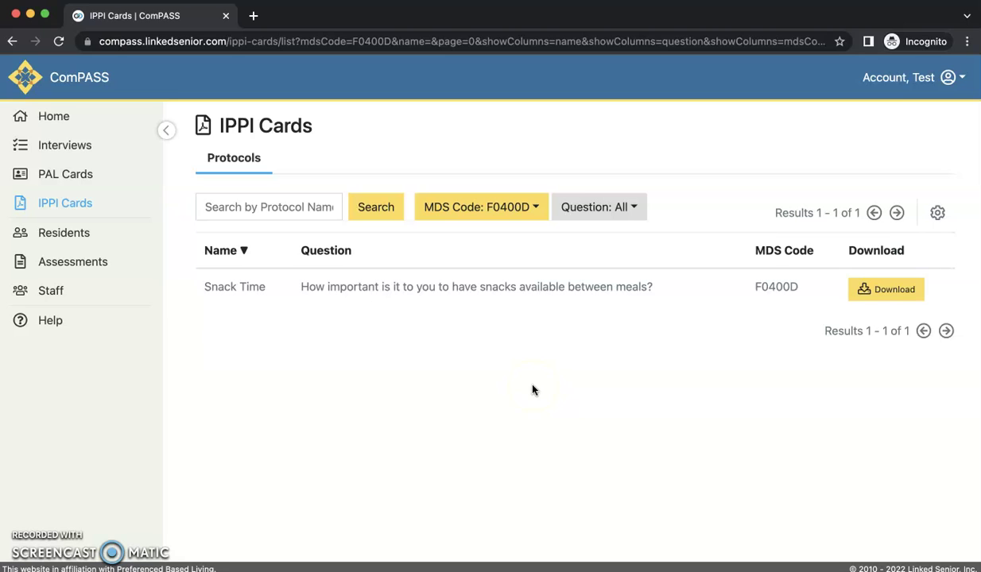
pyautogui.click(868, 299)
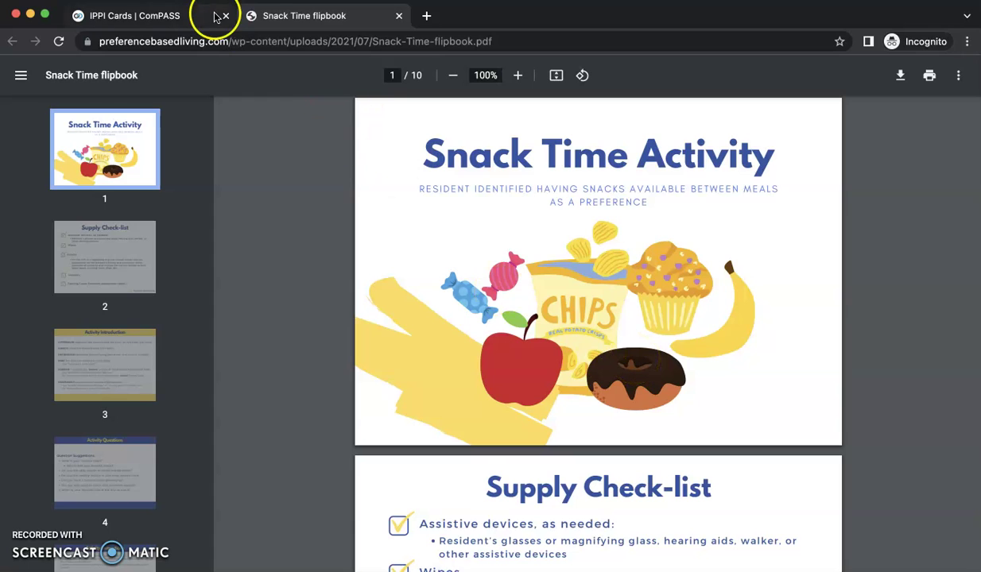
pyautogui.click(169, 19)
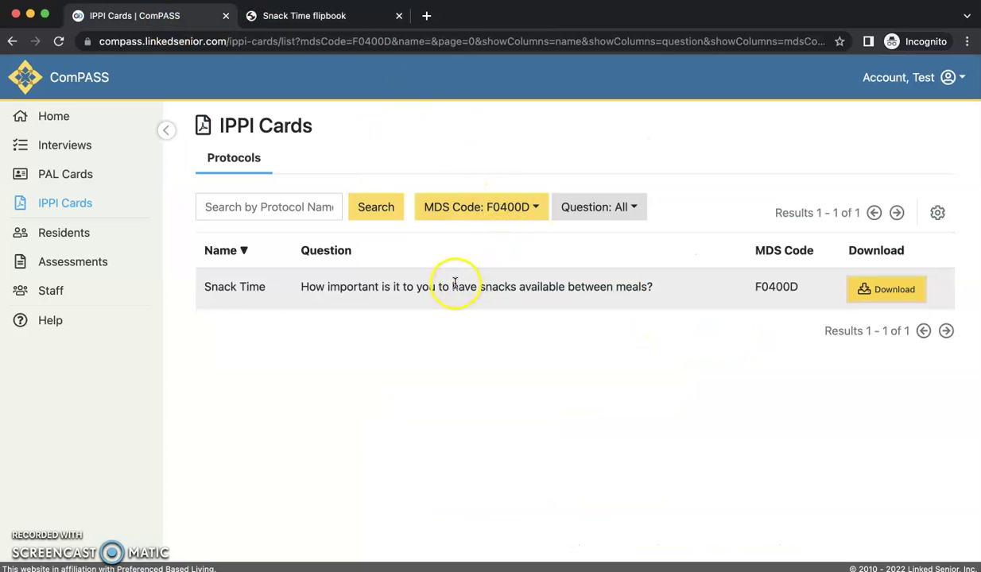
# Reopen the details of the resident in Wing A, Room 1, and review the important and unimportant preferences
pyautogui.click(53, 237)
pyautogui.scroll(-1, 251, 344)
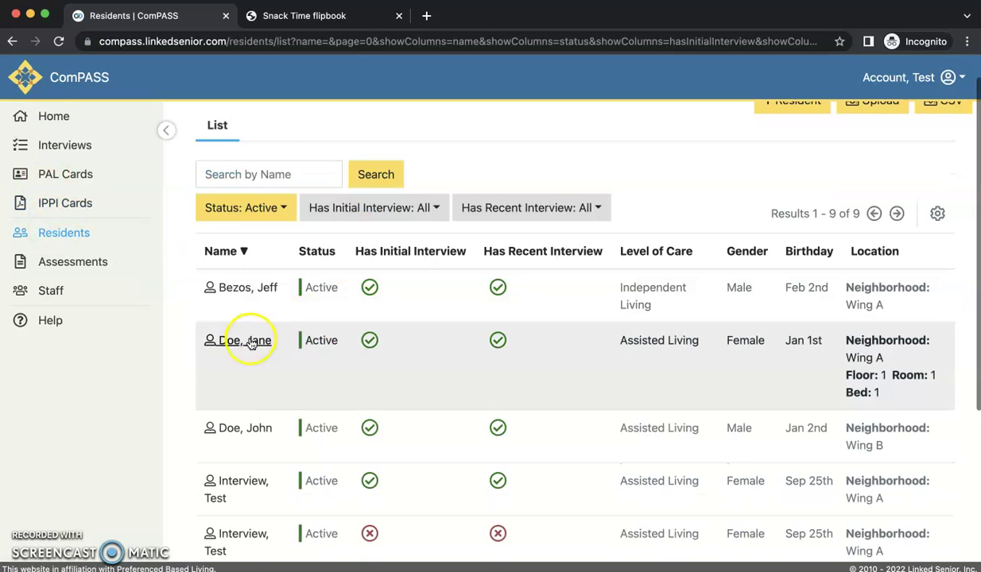
pyautogui.click(251, 343)
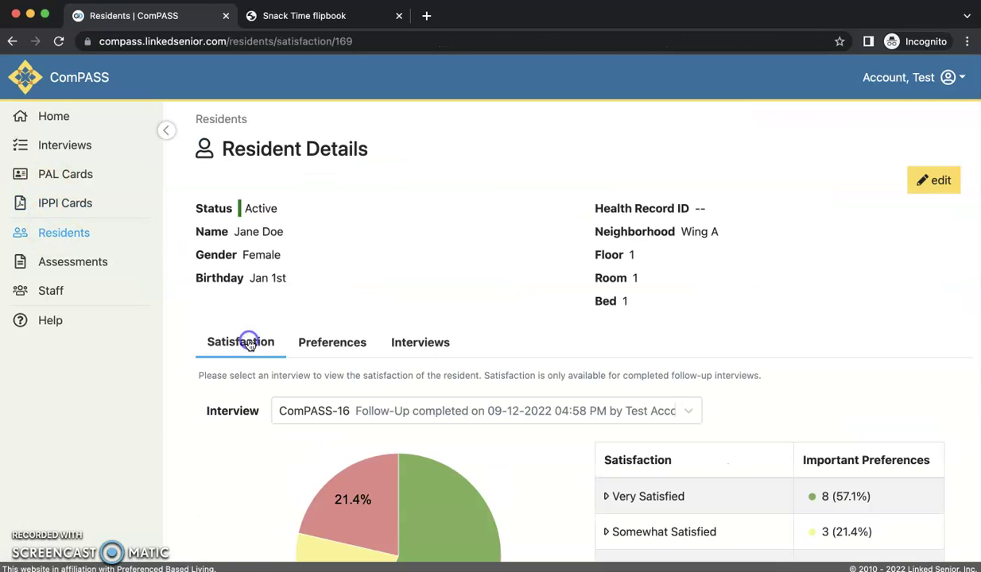
pyautogui.click(319, 345)
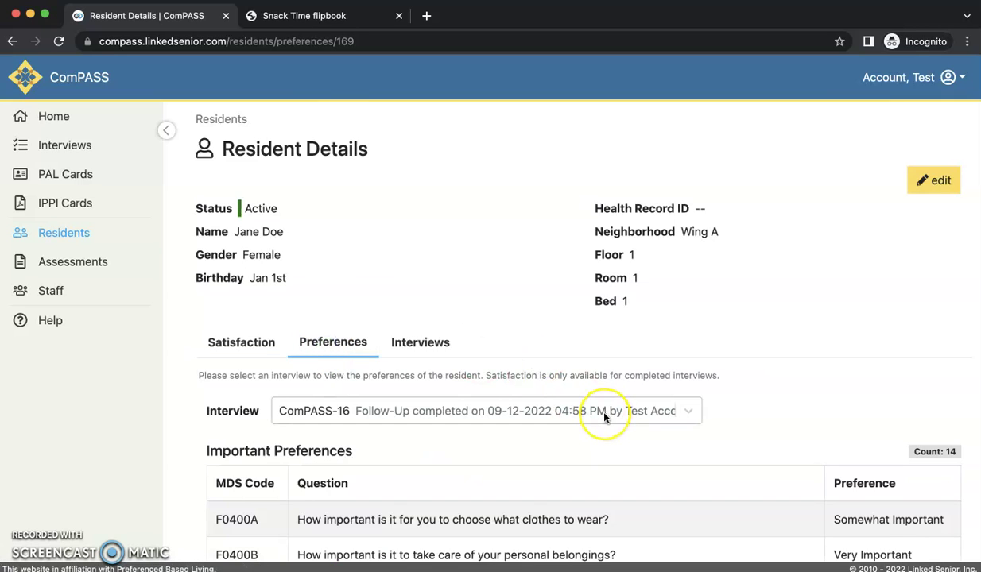
pyautogui.scroll(-3, 604, 417)
pyautogui.scroll(-1, 604, 417)
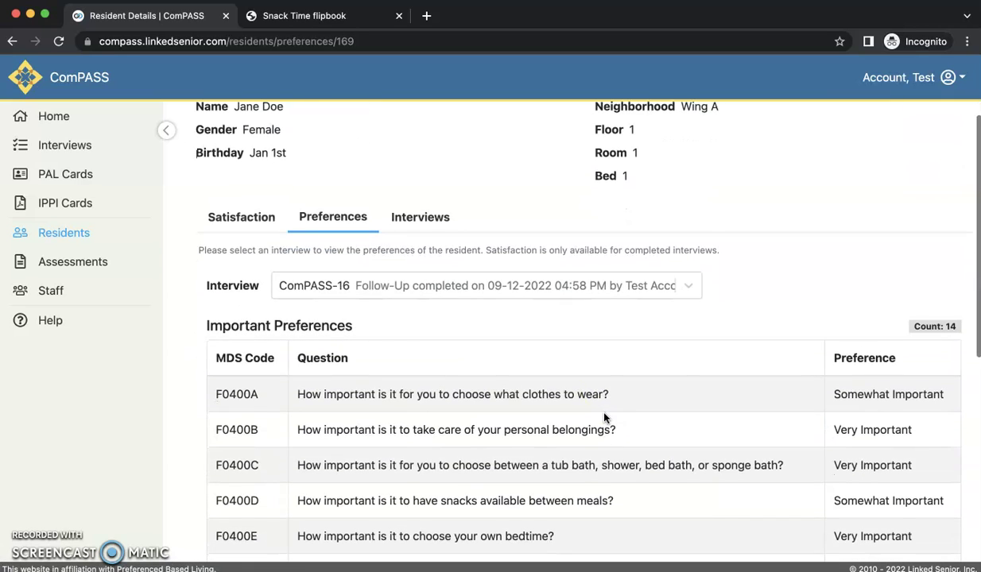
pyautogui.scroll(-3, 604, 416)
pyautogui.scroll(-7, 604, 417)
pyautogui.click(208, 467)
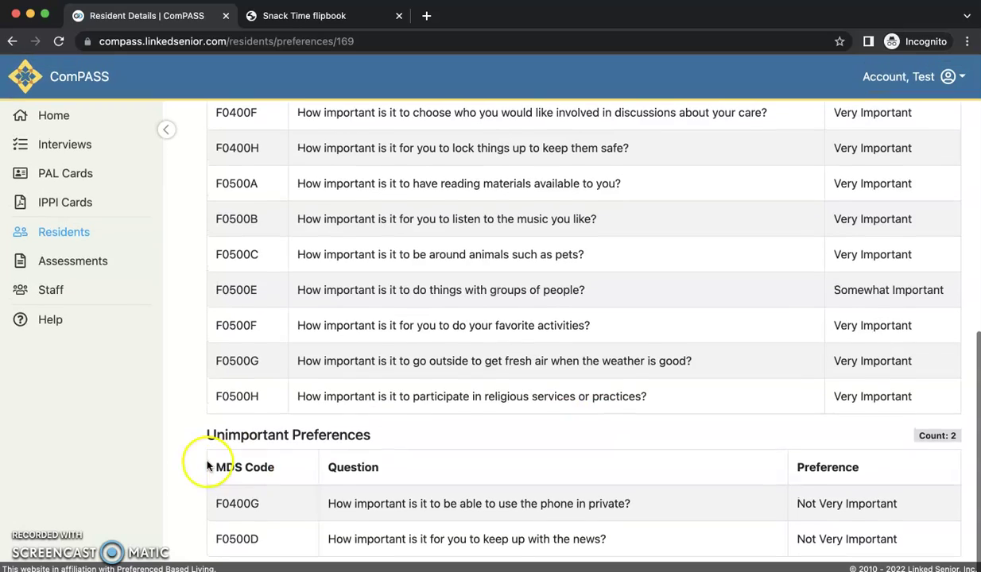
# Show the same resident's list of completed interviews
pyautogui.scroll(15, 377, 434)
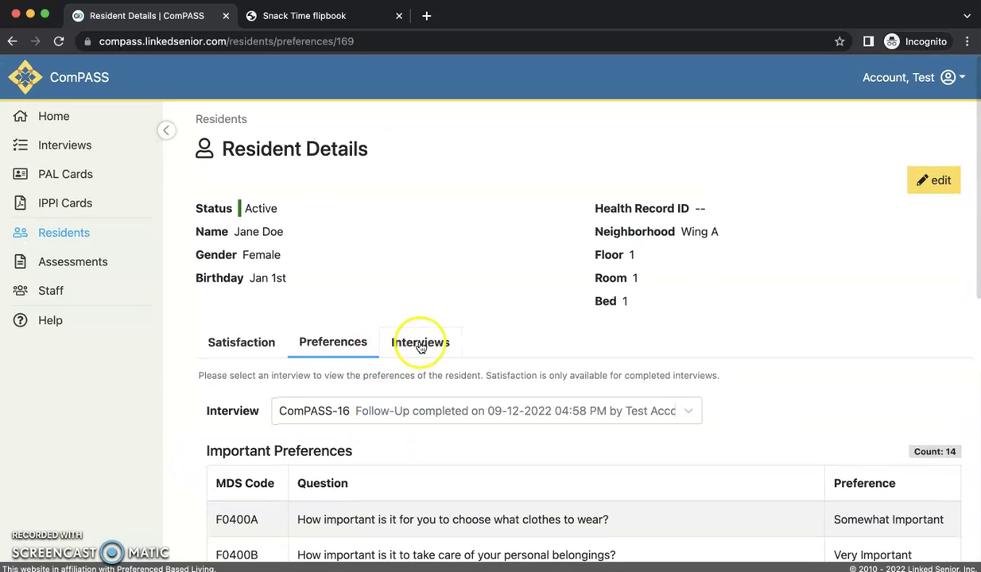
pyautogui.click(419, 346)
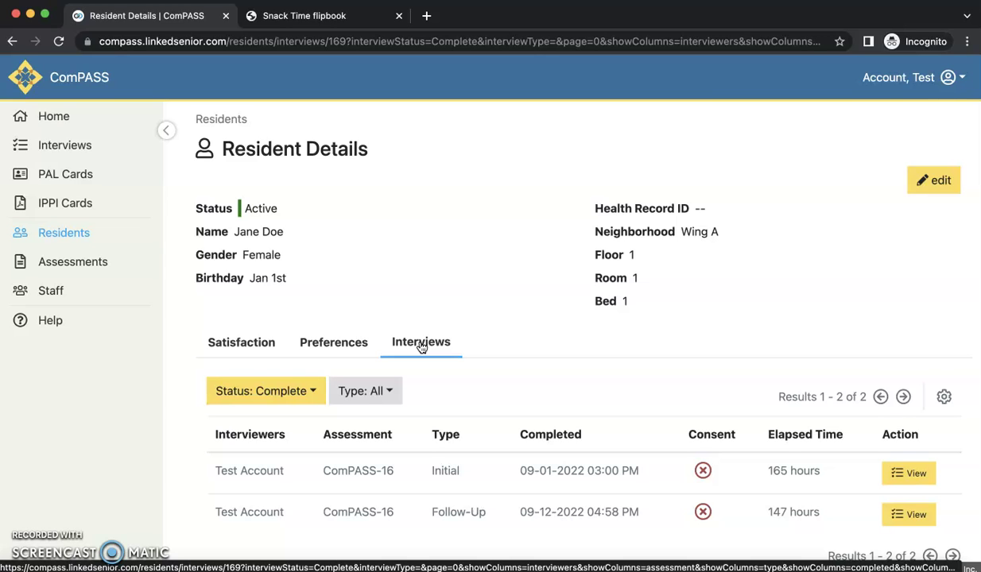
pyautogui.scroll(-1, 421, 345)
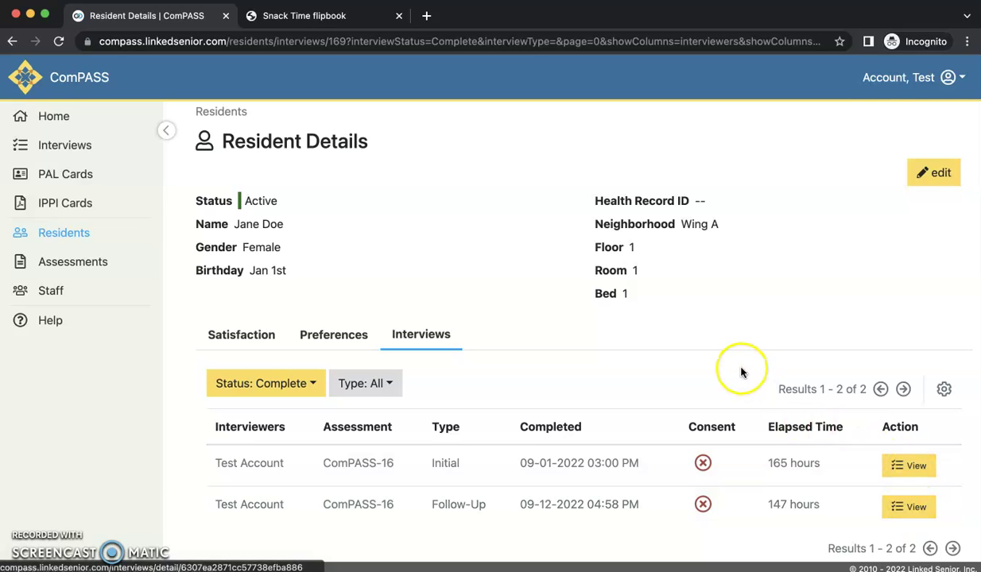
# Return to the IPPI Cards and set the MDS Code filter to All to list every protocol
pyautogui.click(52, 207)
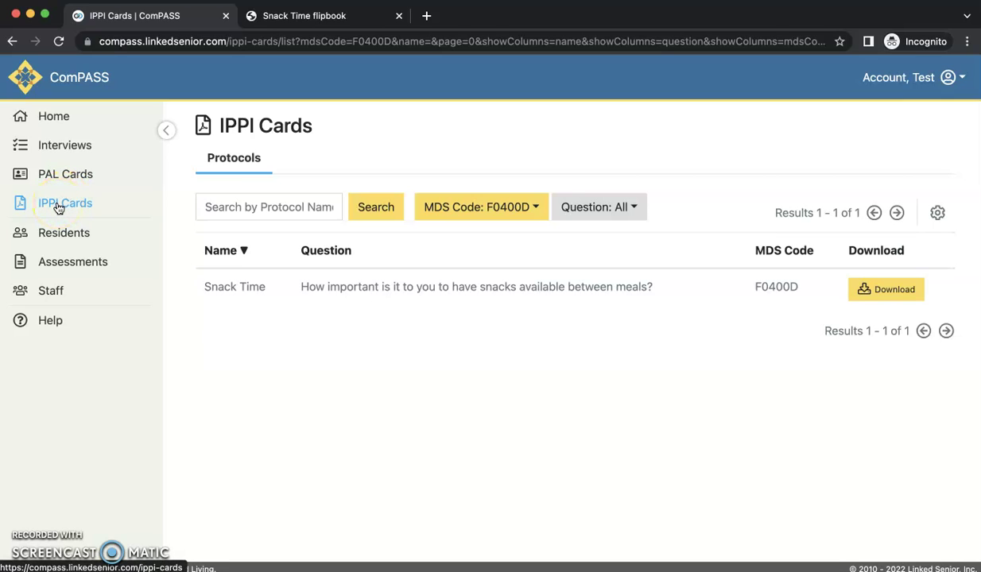
pyautogui.click(490, 210)
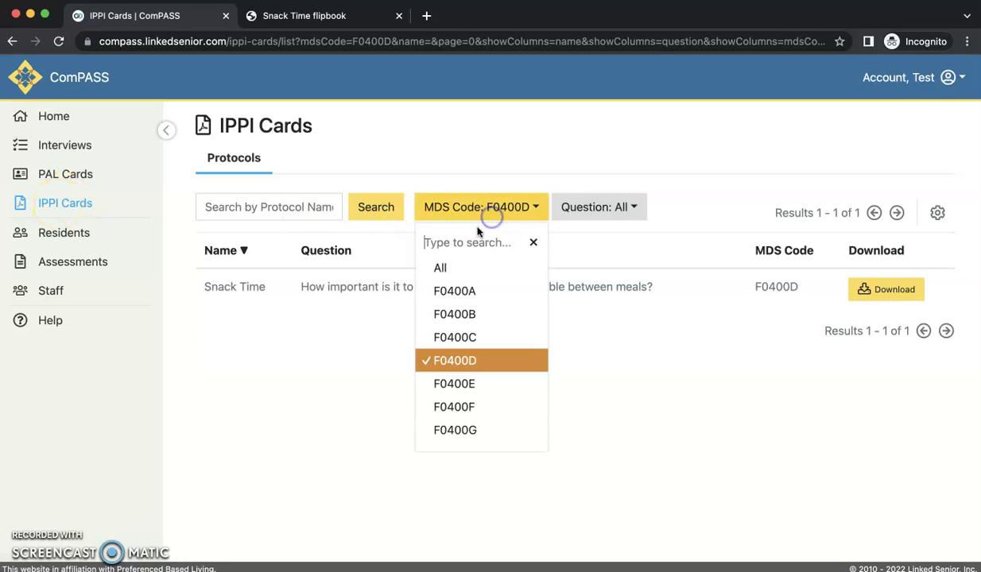
pyautogui.click(443, 270)
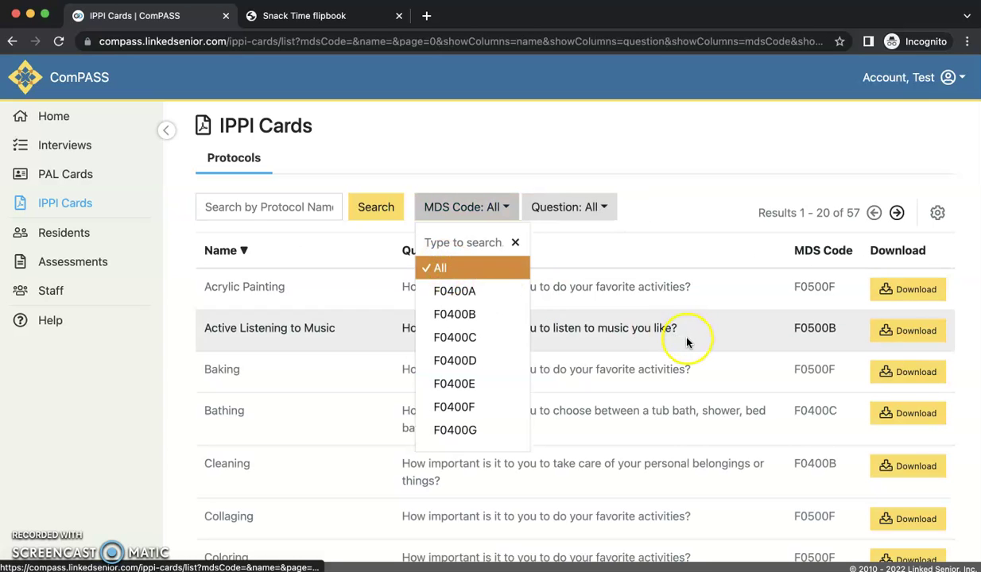
pyautogui.scroll(-7, 685, 342)
pyautogui.scroll(7, 685, 342)
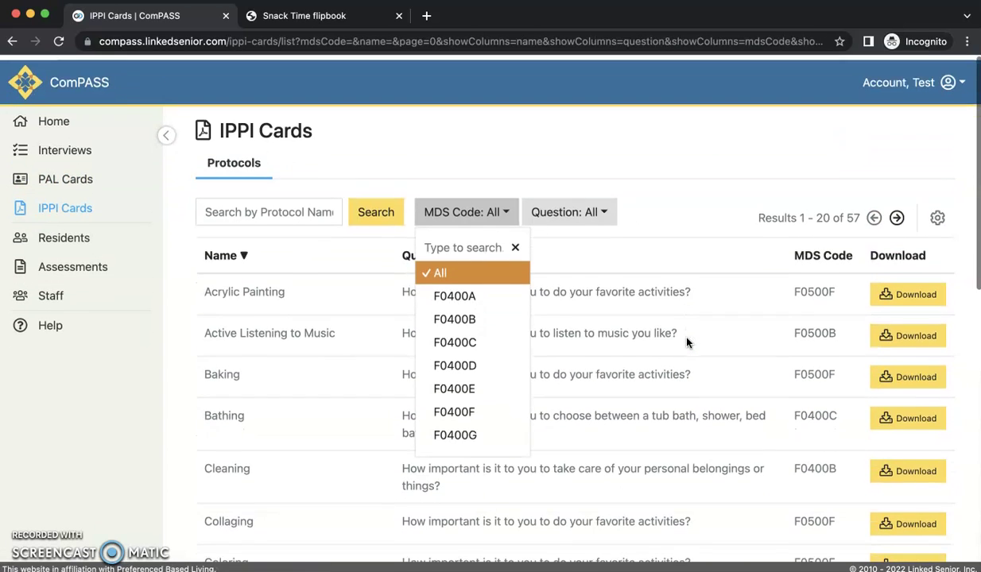
pyautogui.click(488, 204)
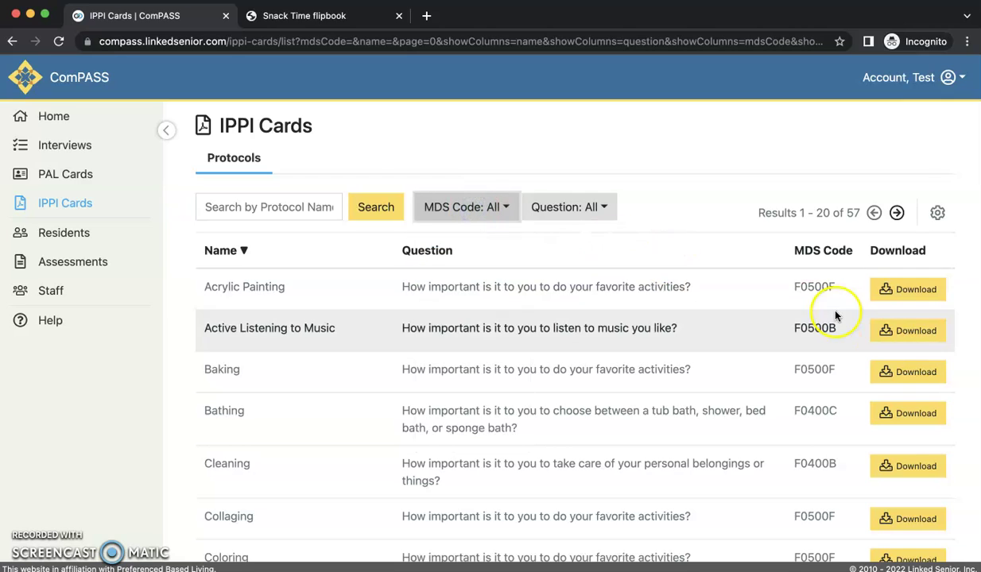